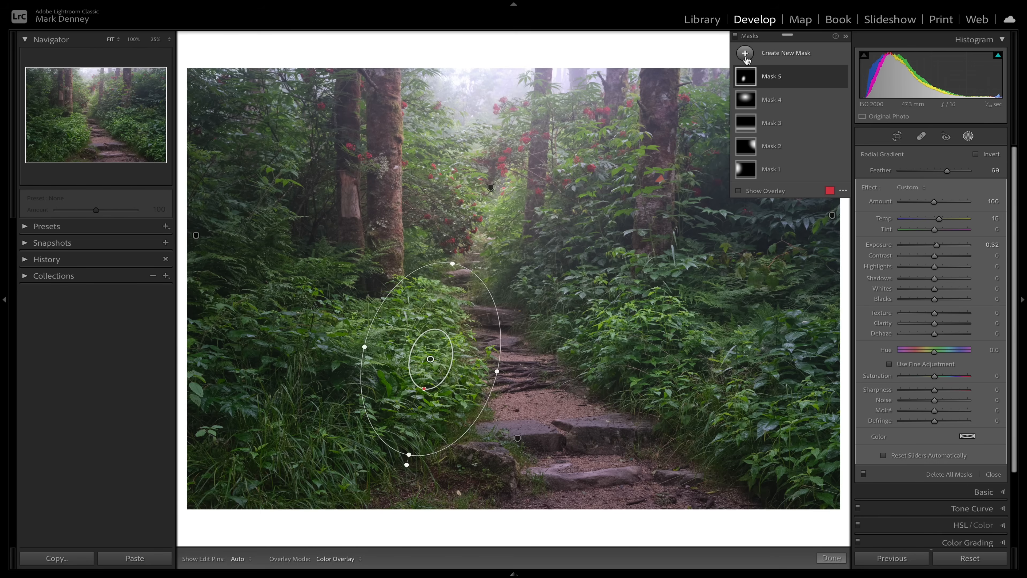
Add a slanted radial gradient mask over the foliage right of the path, with Exposure 0.36 and Temp 15.
left_click(806, 134)
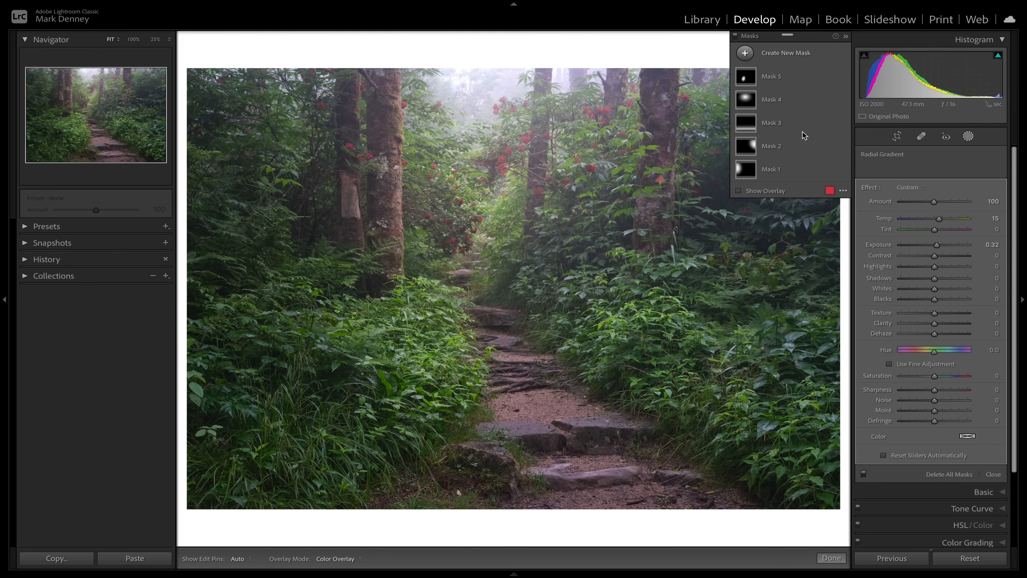
left_click_drag(634, 326, 688, 393)
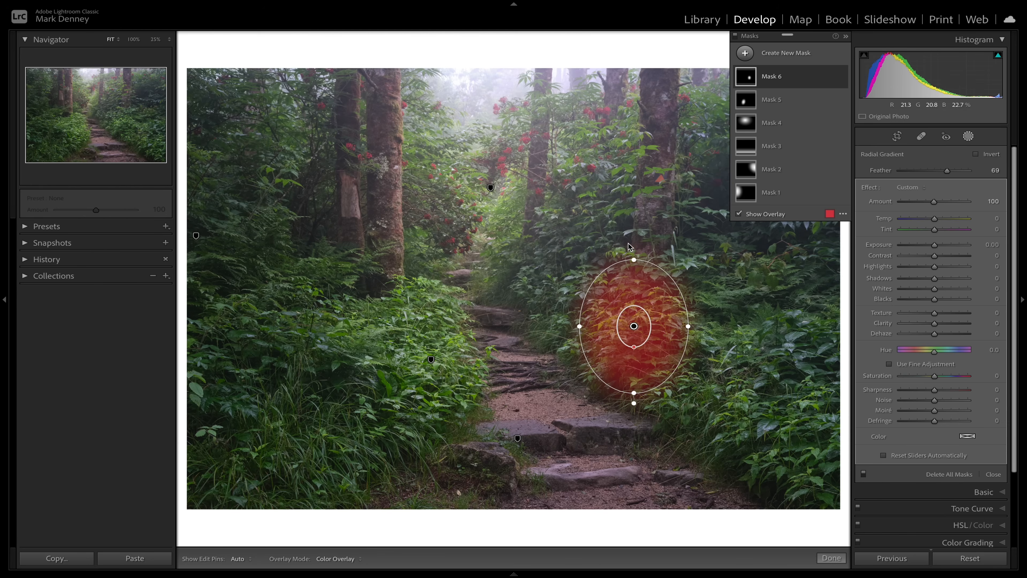
left_click_drag(641, 248, 575, 261)
left_click_drag(692, 376, 754, 429)
left_click_drag(637, 332, 661, 350)
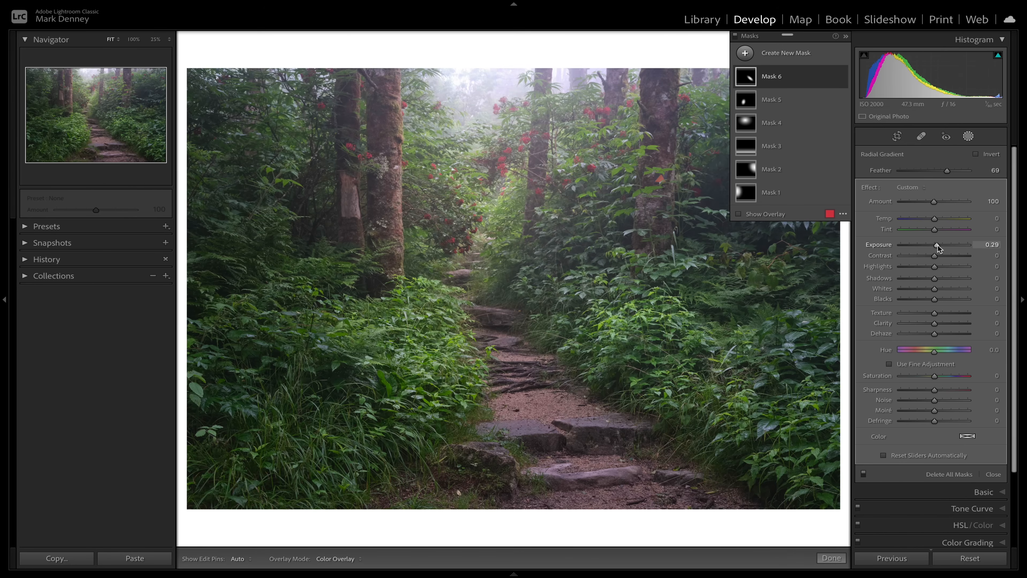
left_click(935, 218)
left_click_drag(936, 217, 937, 218)
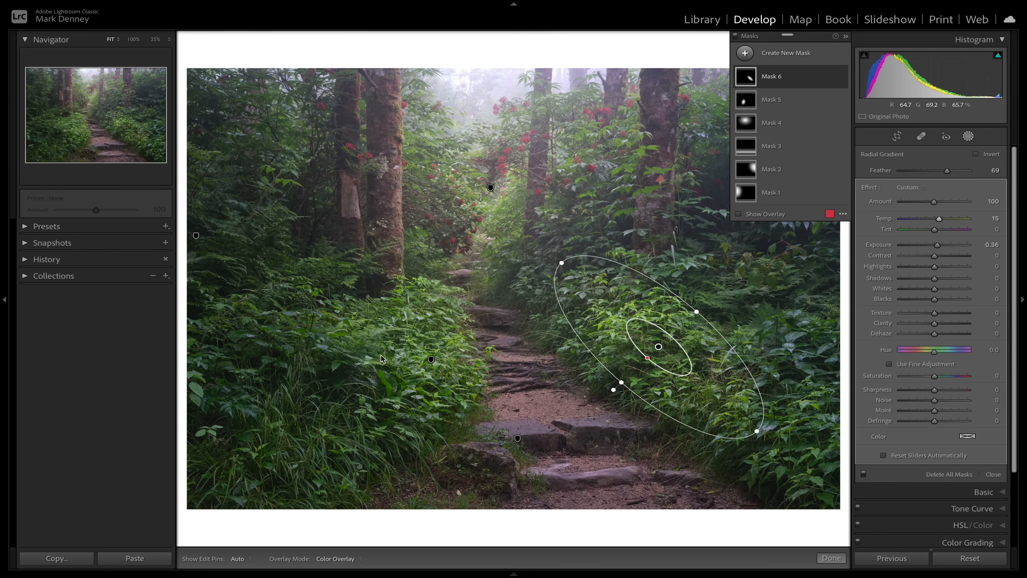
Reshape the radial mask on the foliage left of the path to be taller and narrower, shifting it slightly away from the path.
left_click(429, 359)
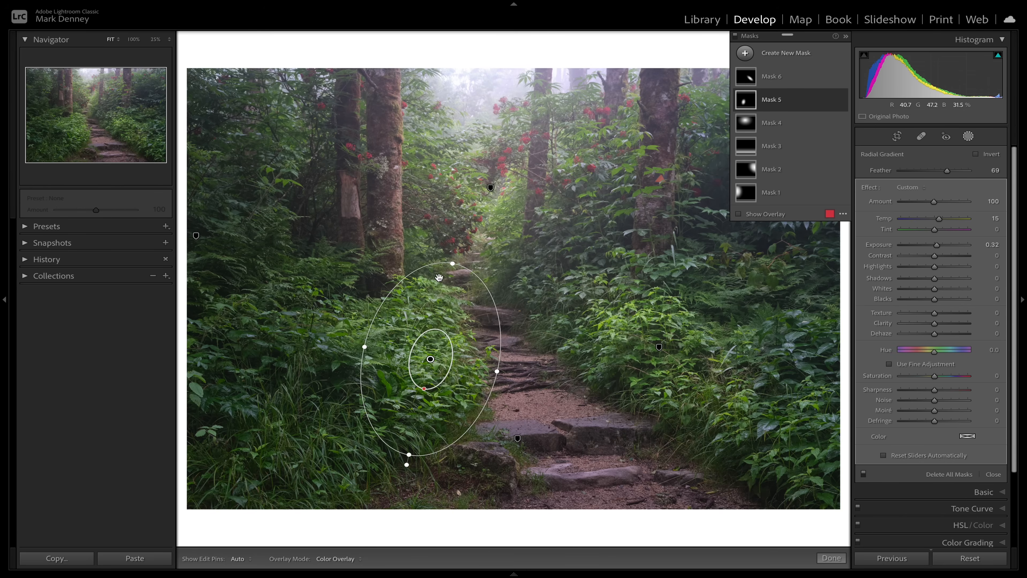
left_click_drag(450, 264, 454, 253)
left_click_drag(497, 371, 490, 370)
mouse_move(429, 360)
left_mouse_down()
mouse_move(409, 360)
mouse_move(423, 363)
left_mouse_up()
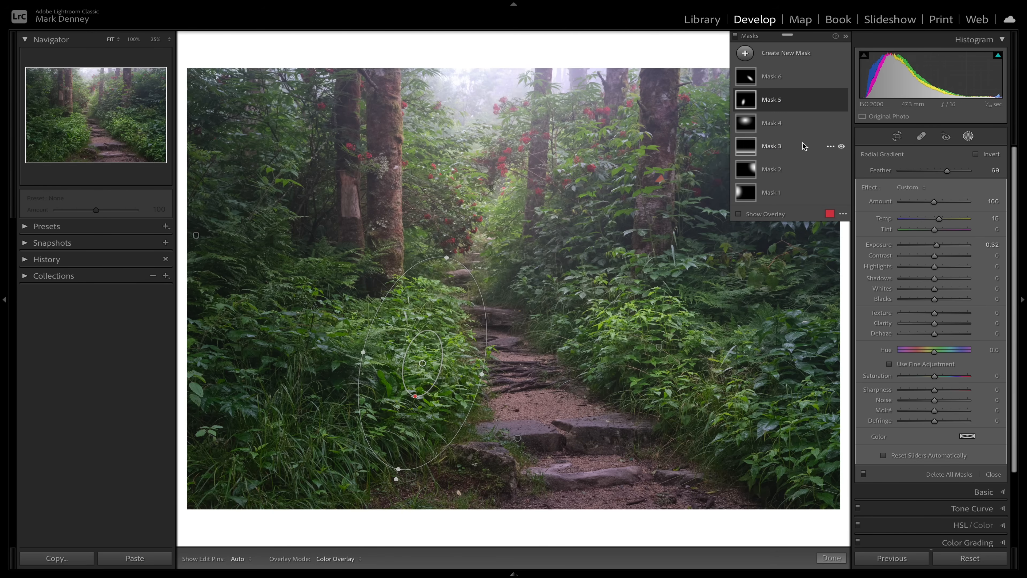
Compare the photo with and without all mask adjustments, collapse the mask list and close masking.
left_click(737, 36)
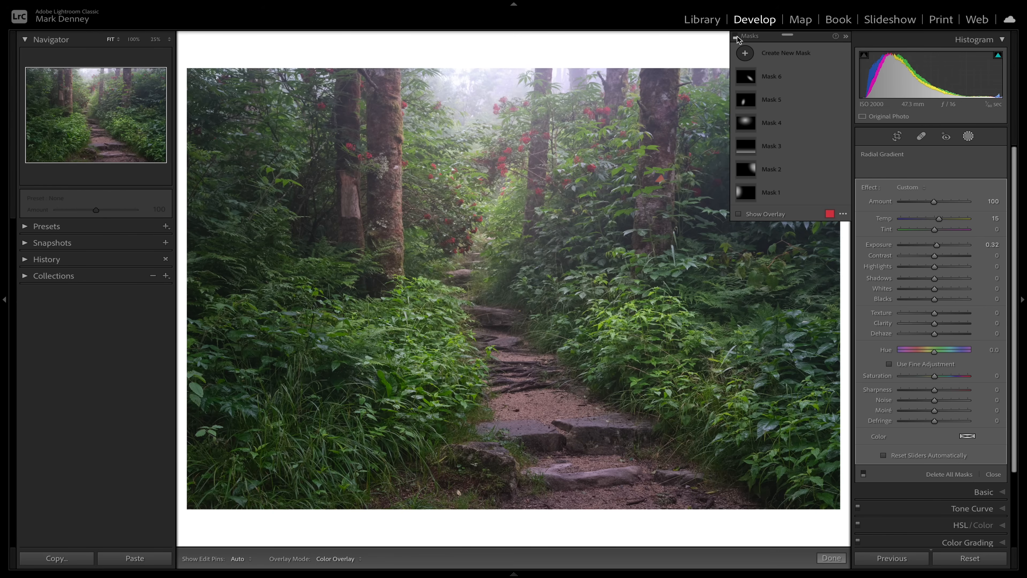
left_click(736, 38)
left_click(736, 38)
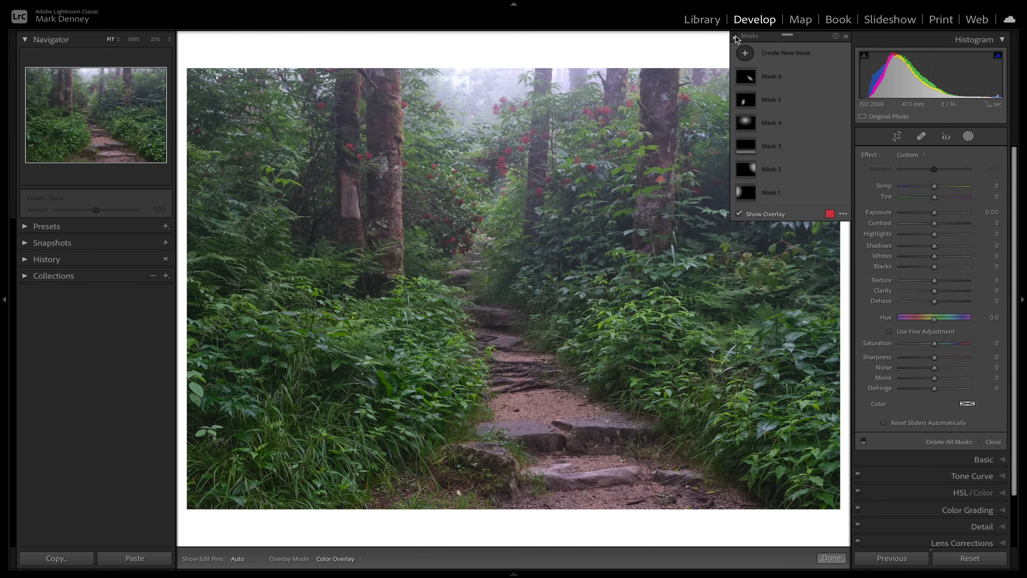
left_click(736, 39)
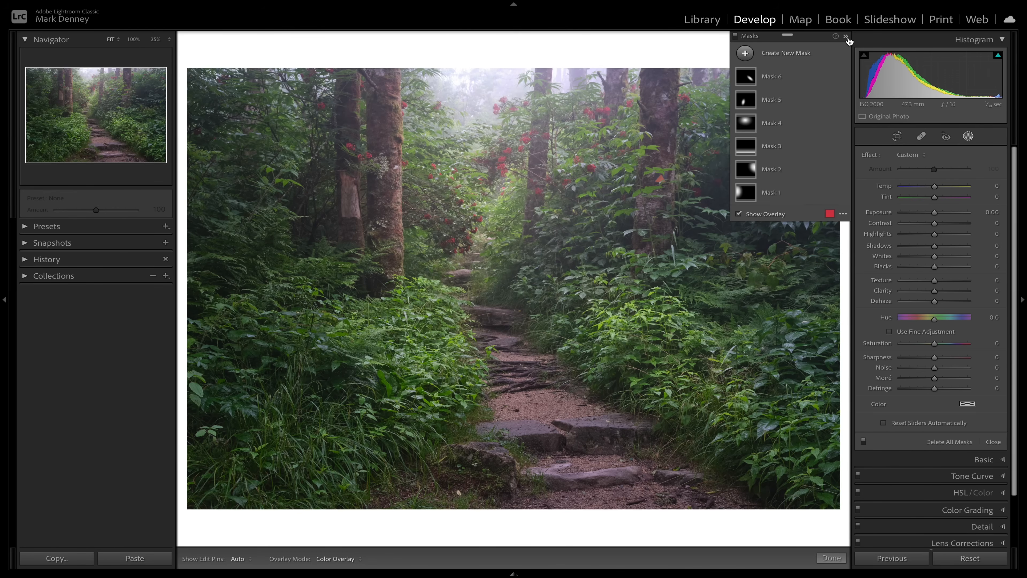
left_click(846, 37)
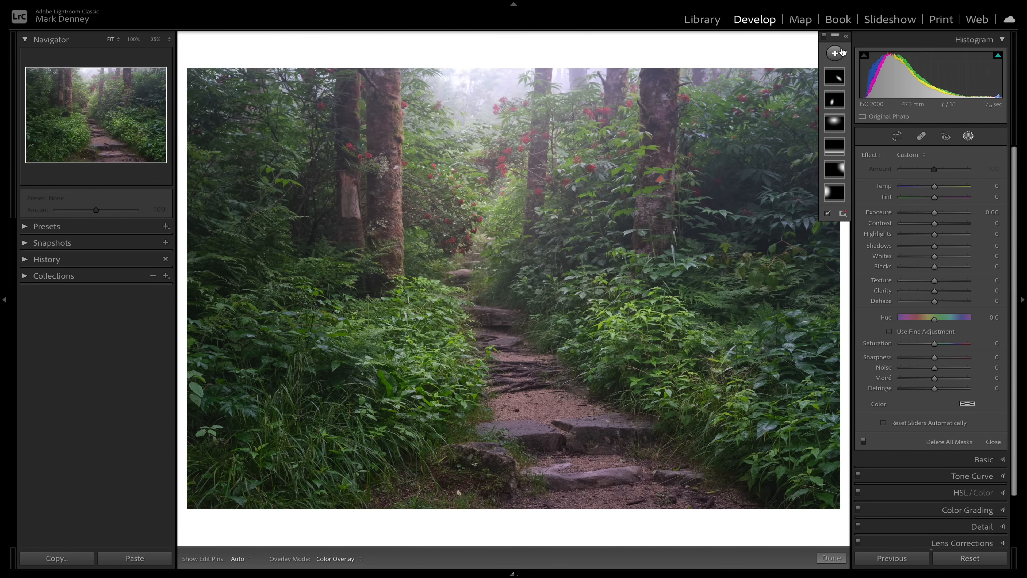
left_click(994, 442)
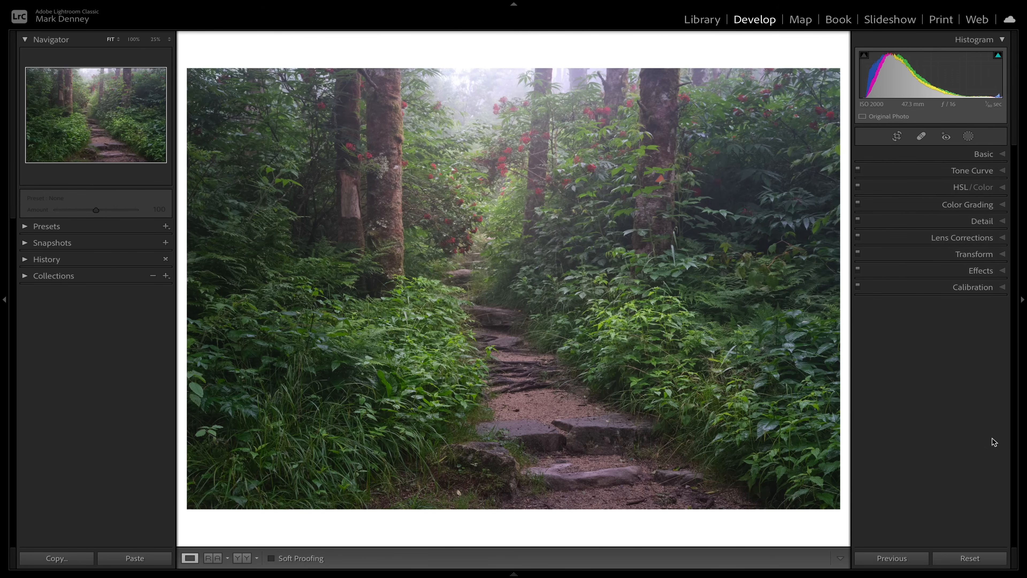
Calibrate the colors with Blue Primary Saturation +30 and Hue -13, and Green Primary Hue -14.
left_click(975, 290)
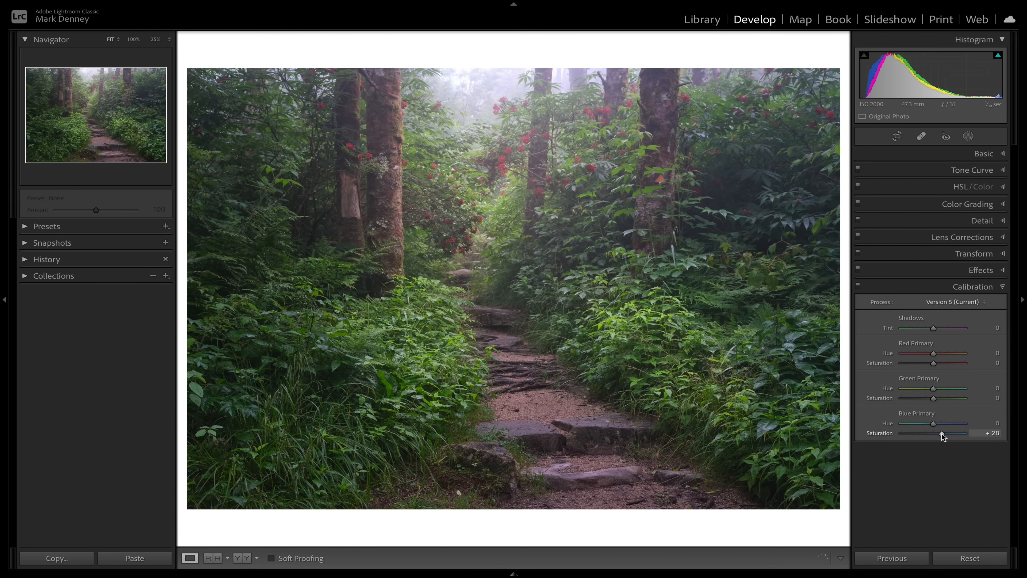
left_click_drag(964, 439, 930, 424)
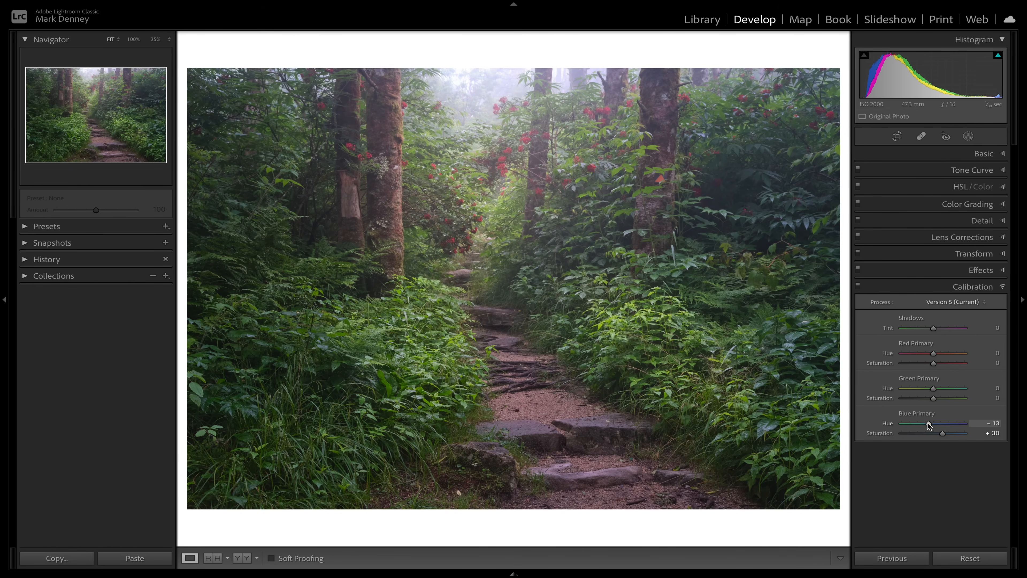
left_click_drag(933, 389, 934, 390)
left_click_drag(925, 390, 930, 387)
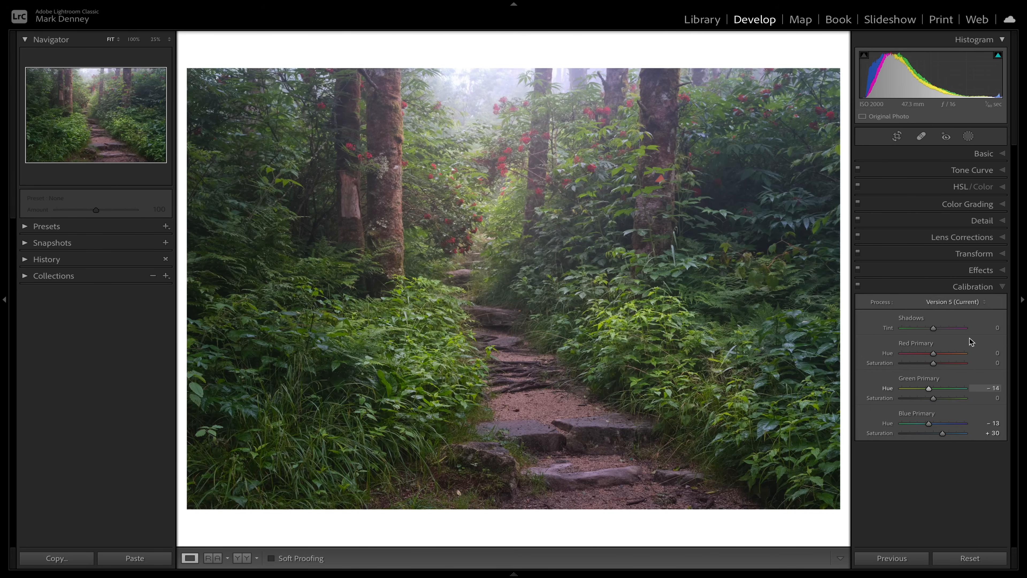
Shift the Green hue toward yellow and the Yellow hue slightly toward orange in the HSL adjustments.
left_click(1004, 187)
left_click(870, 206)
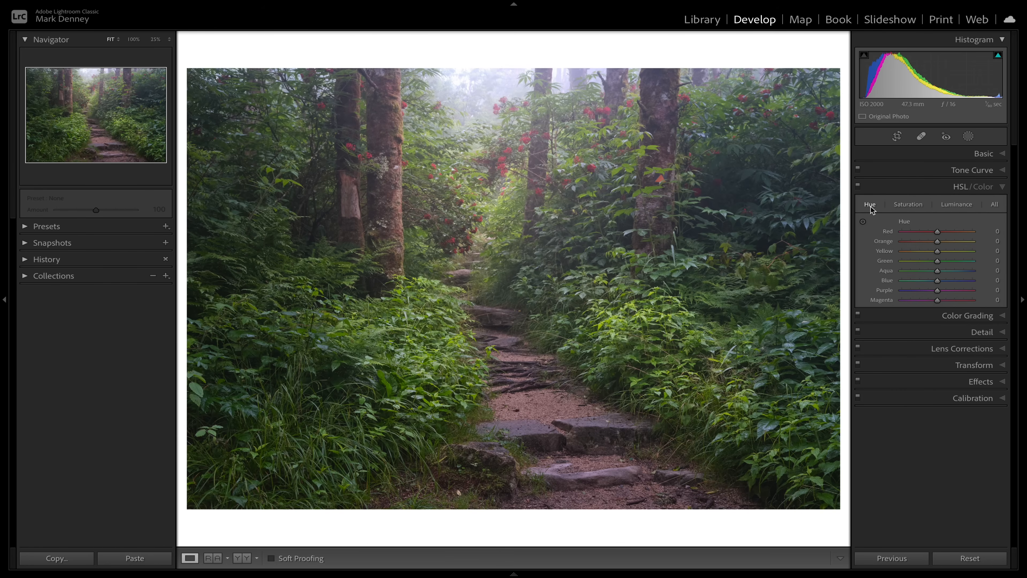
left_click_drag(921, 261, 923, 262)
mouse_move(938, 251)
left_mouse_down()
mouse_move(915, 253)
mouse_move(955, 254)
mouse_move(918, 255)
mouse_move(933, 260)
left_mouse_up()
Raise the Green luminance to about +30 and lower the Green saturation to -12 in the HSL adjustments.
left_click(955, 204)
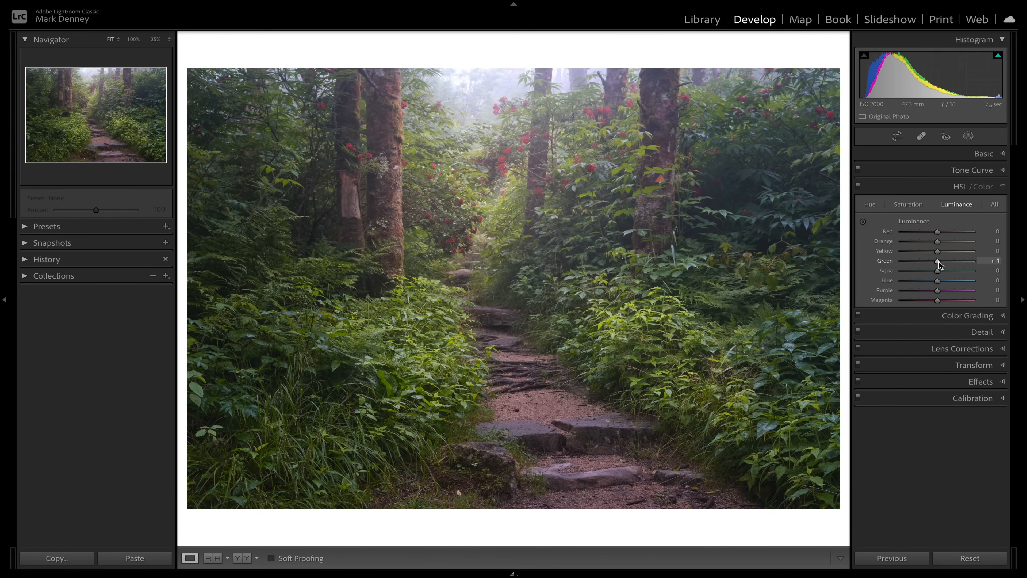
mouse_move(939, 262)
left_mouse_down()
mouse_move(972, 263)
mouse_move(943, 266)
mouse_move(951, 269)
left_mouse_up()
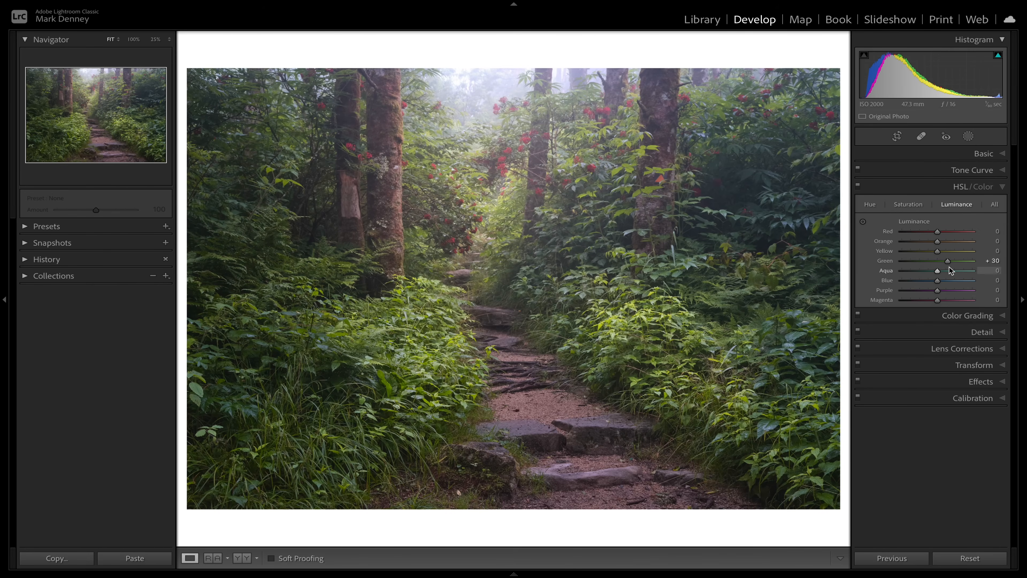
left_click_drag(947, 262, 948, 264)
left_click(914, 207)
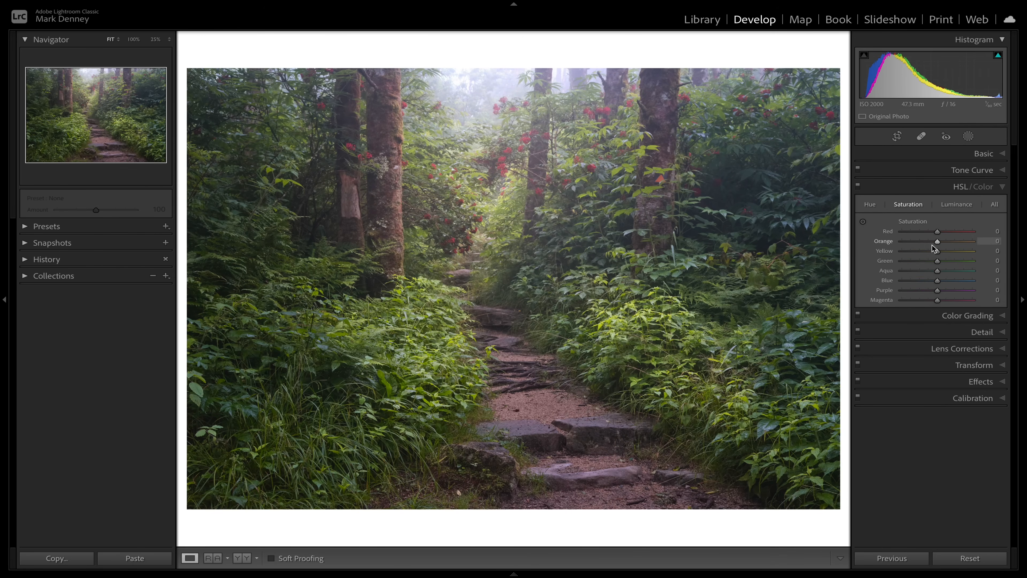
left_click_drag(932, 263, 932, 263)
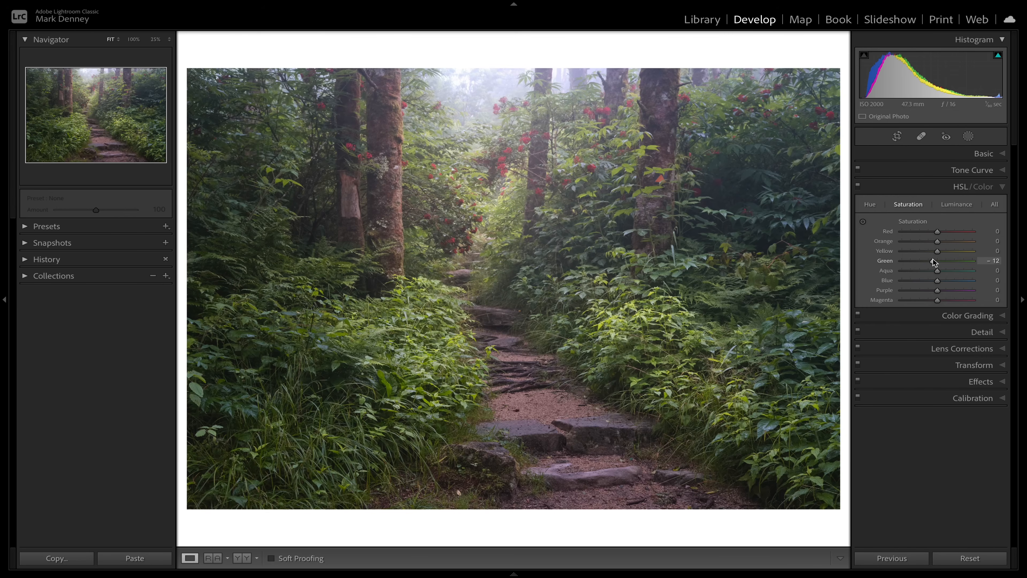
left_click_drag(966, 231, 943, 244)
left_click(1007, 186)
Compare the edited photo with its before version.
key("backslash")
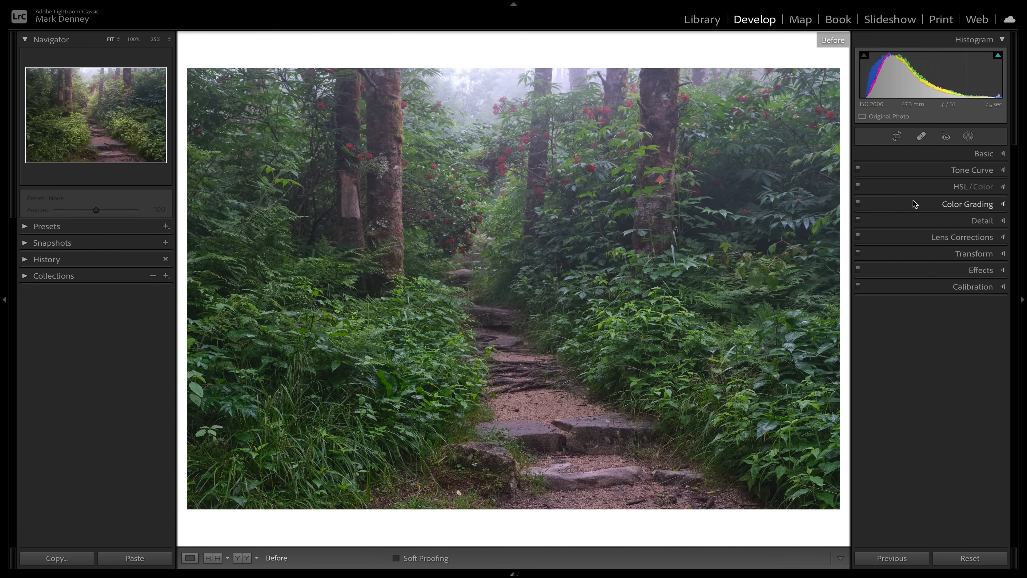
key("backslash")
key("backslash")
key("backslash")
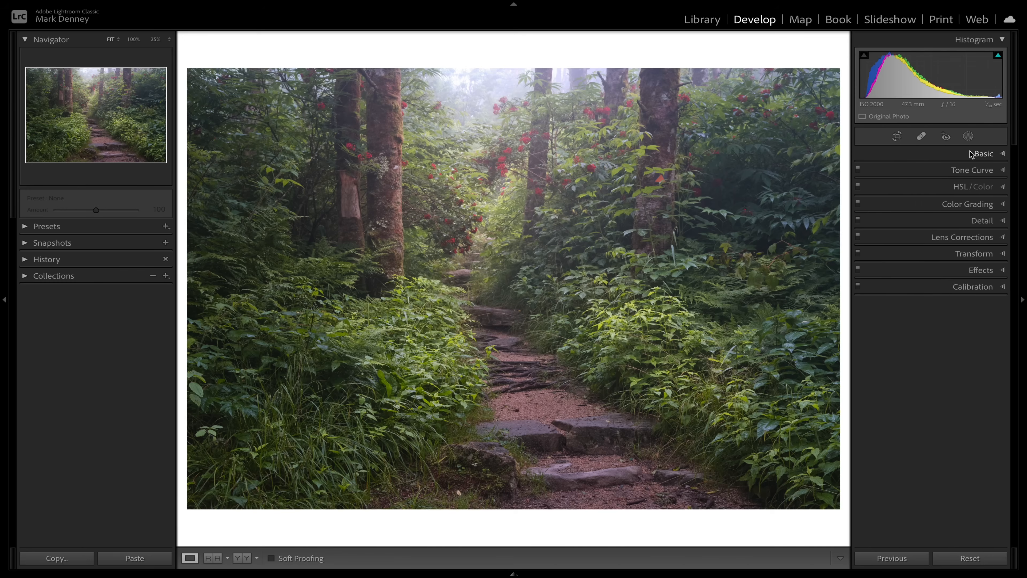
Start a new radial gradient mask and move the expanded mask list off the photo, to the empty area below Collections.
left_click(970, 137)
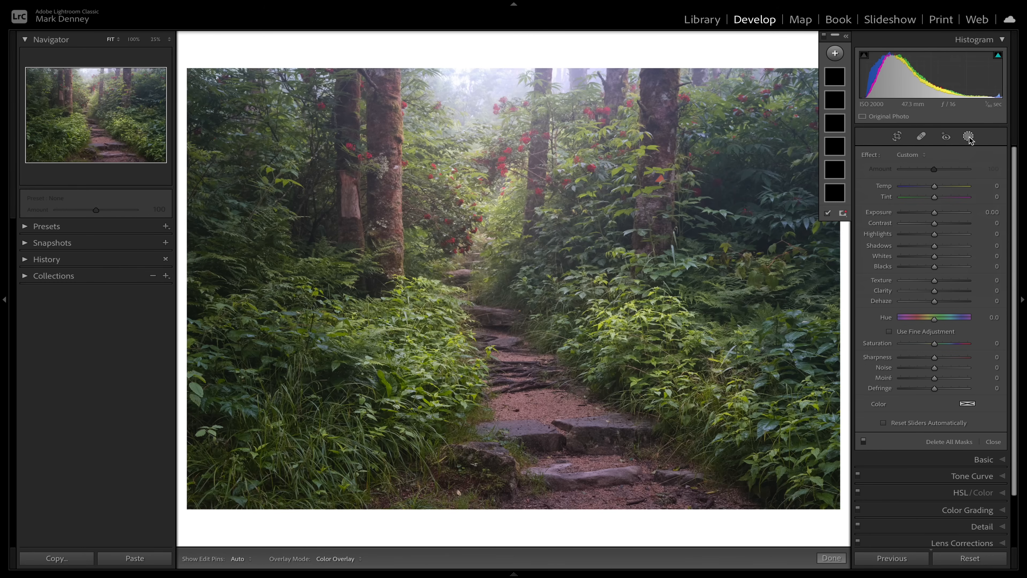
left_click(835, 53)
left_click(853, 135)
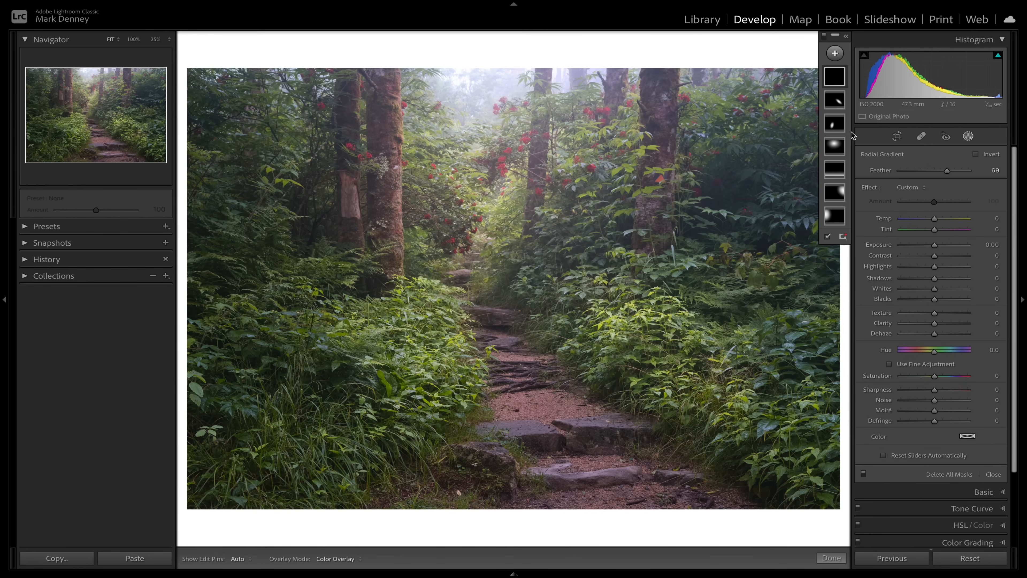
left_click(846, 37)
left_click_drag(812, 39, 114, 305)
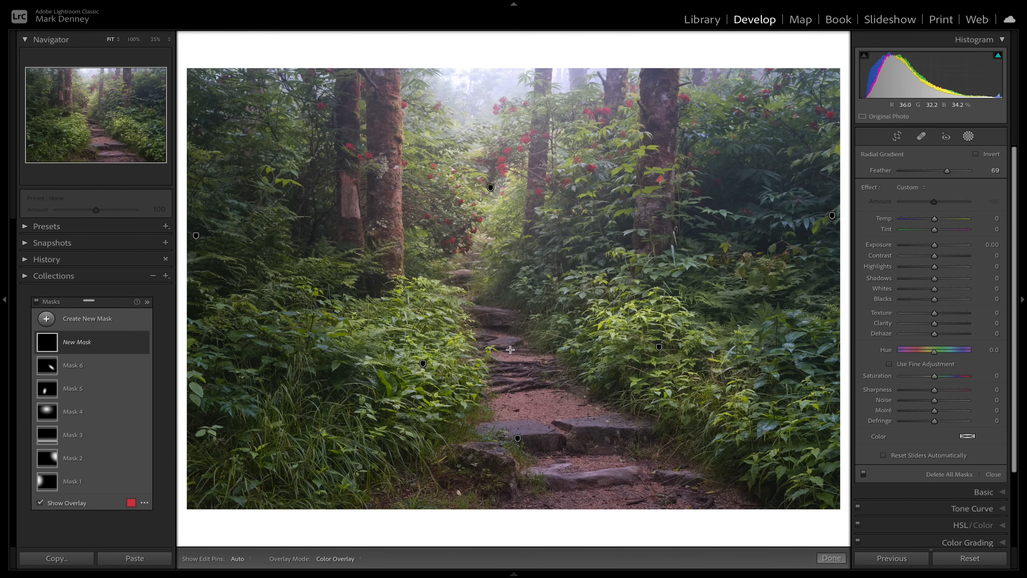
Draw a radial gradient over the stone path, tilt it along the trail, stretch it past the photo's lower edge and hide the overlay.
left_click_drag(501, 331, 577, 440)
left_click_drag(504, 211, 458, 220)
left_click_drag(500, 331, 526, 365)
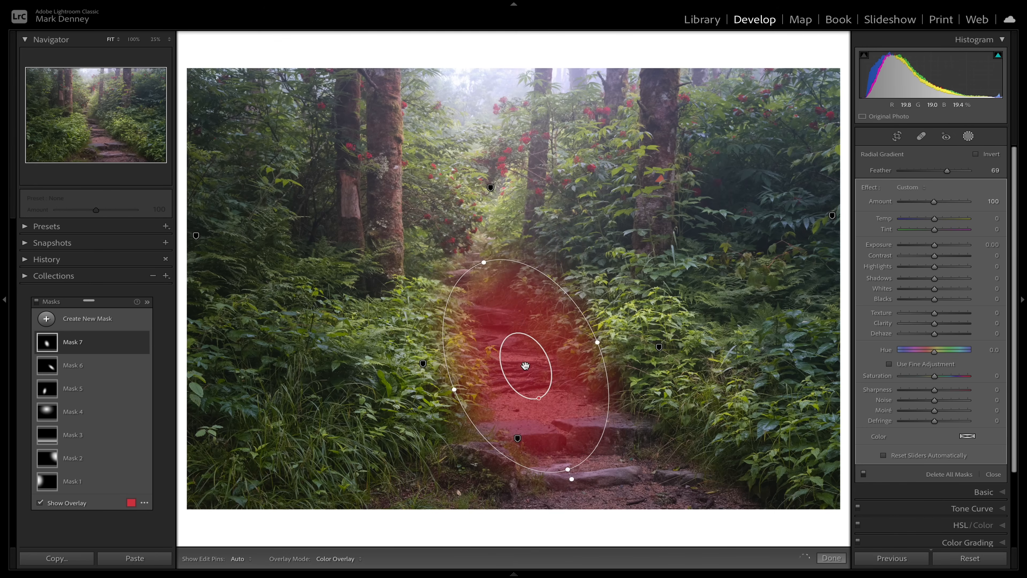
left_click_drag(568, 470, 621, 512)
left_click_drag(526, 365, 540, 383)
left_click_drag(606, 360, 608, 359)
left_click_drag(478, 237, 467, 208)
key("o")
Set the path mask's Exposure to 0.60, Saturation to 18 and Temp to 11, and close masking after checking the result.
left_click_drag(936, 245, 939, 242)
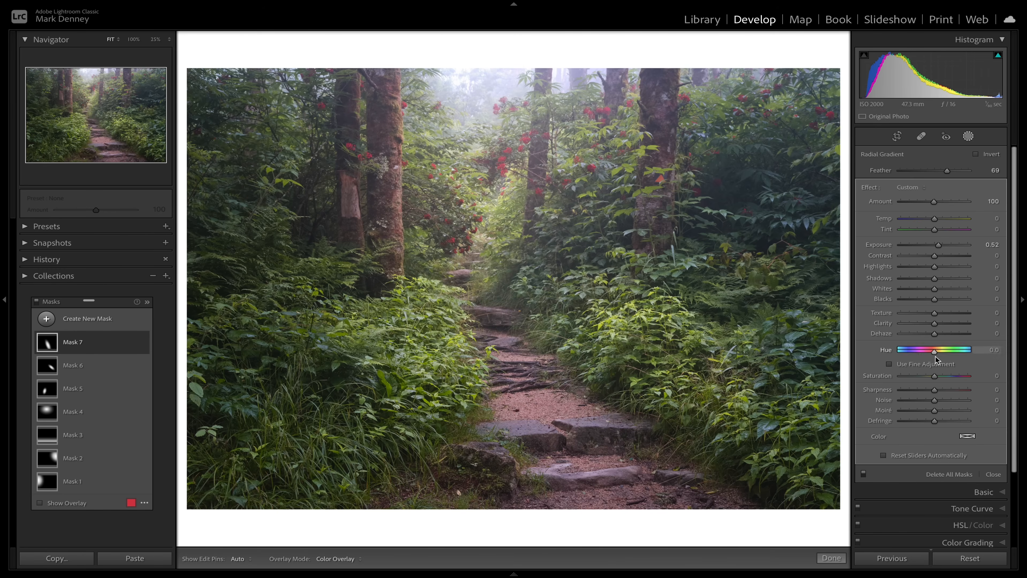
mouse_move(946, 377)
left_mouse_down()
mouse_move(987, 376)
mouse_move(945, 380)
left_mouse_up()
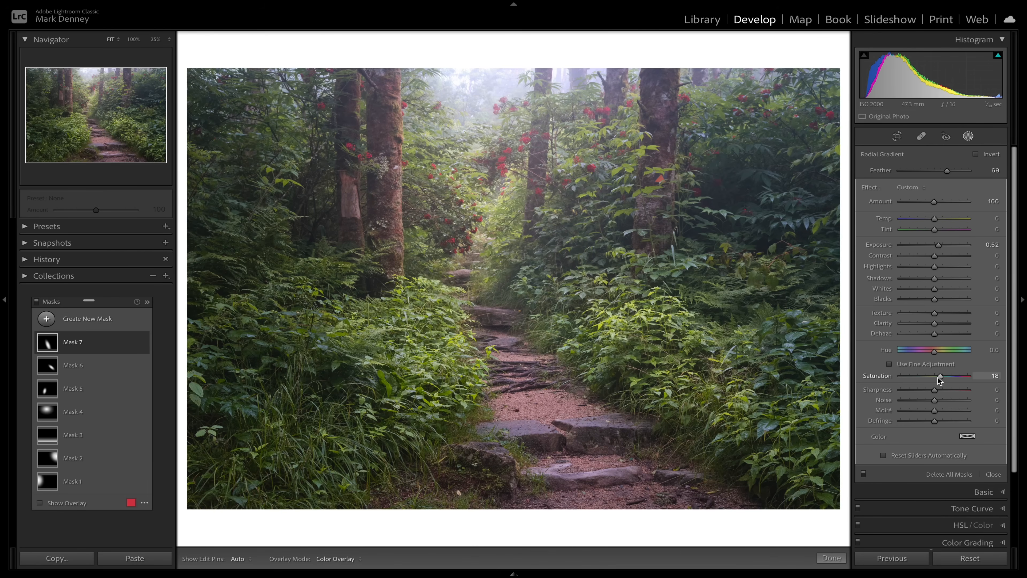
left_click(935, 221)
left_click_drag(936, 220, 937, 221)
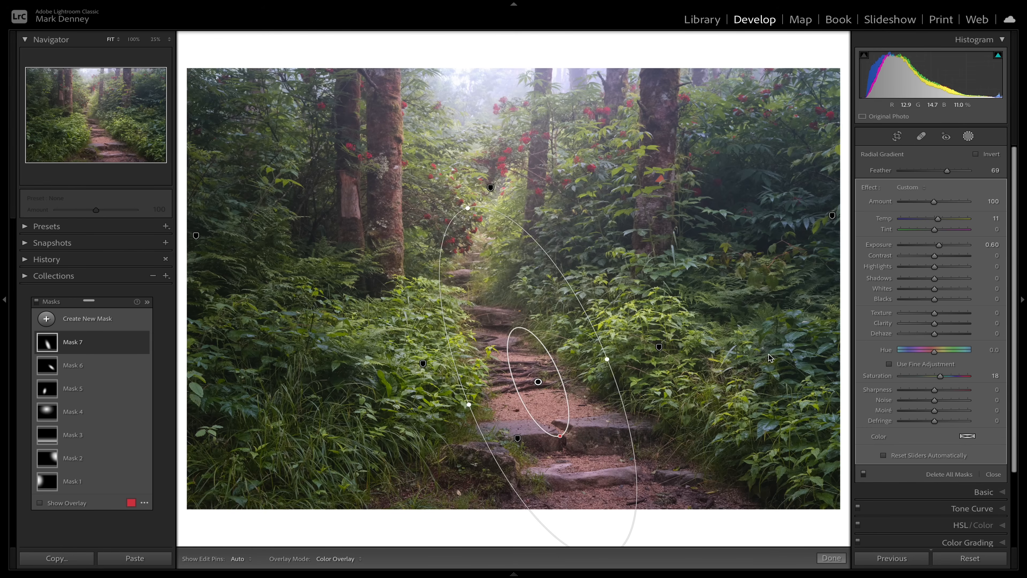
key("backslash")
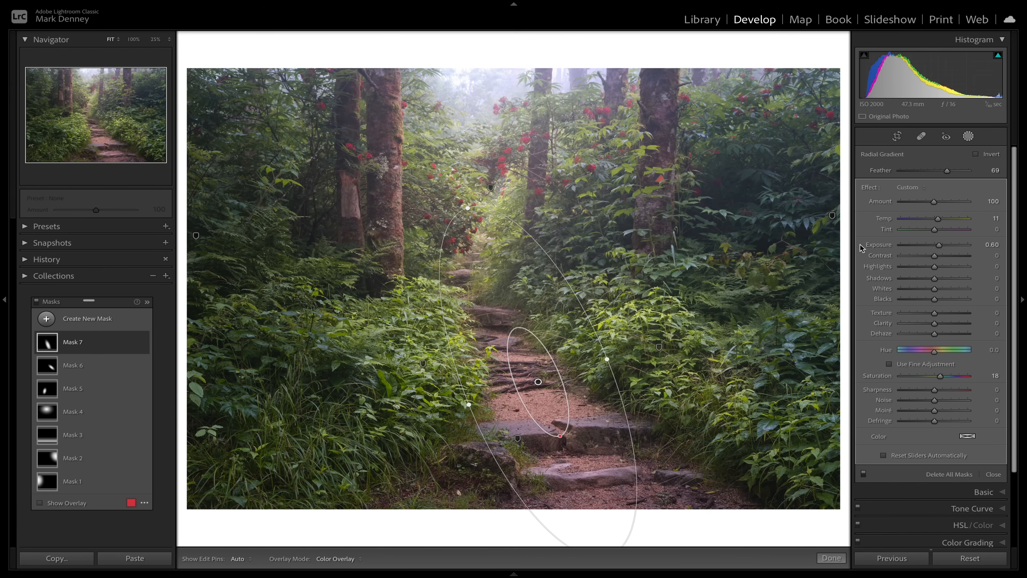
left_click(994, 474)
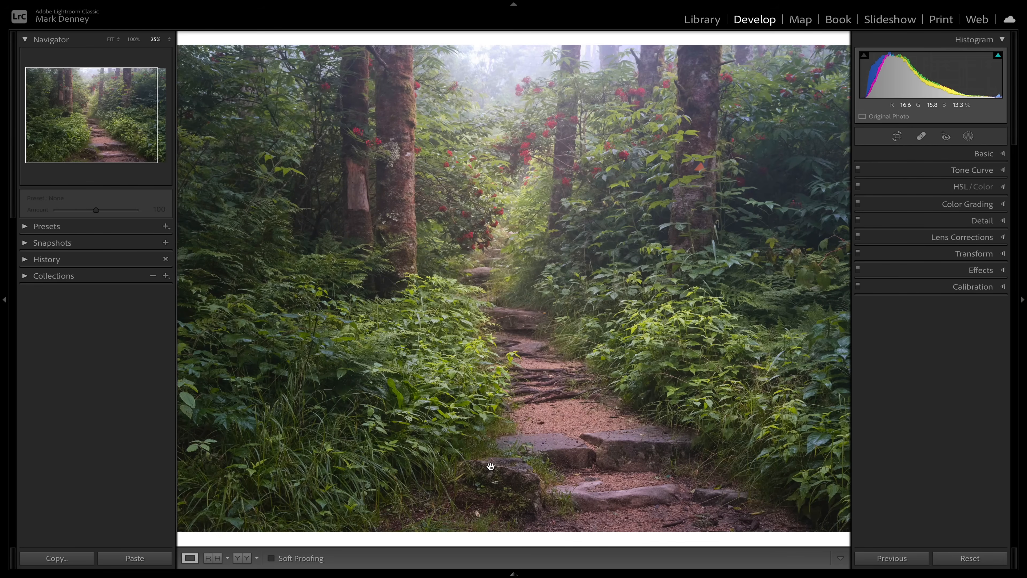
Add a radial gradient mask over the top of the foreground rock beside the path, tilted and flattened to fit its surface.
left_click_drag(490, 466, 479, 428)
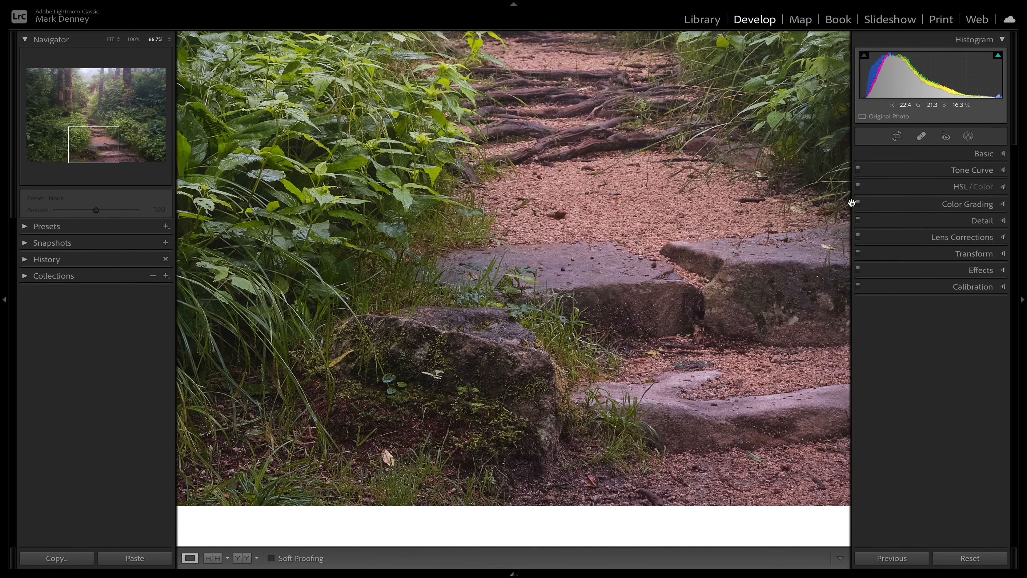
left_click(968, 136)
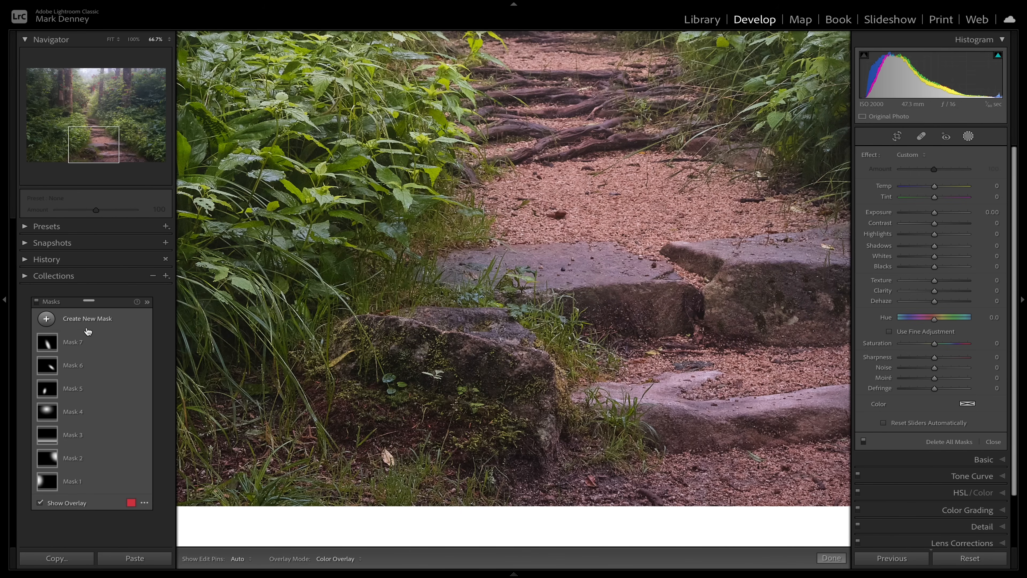
left_click(47, 319)
left_click(105, 400)
mouse_move(461, 330)
left_mouse_down()
mouse_move(478, 327)
mouse_move(450, 312)
mouse_move(468, 320)
left_mouse_up()
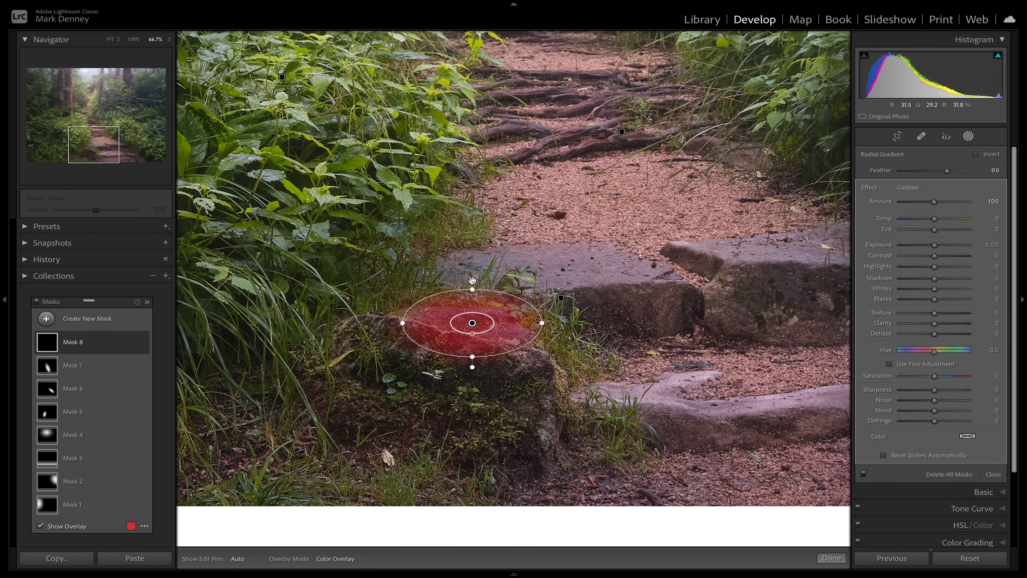
left_click_drag(473, 276, 485, 280)
left_click_drag(540, 338, 567, 343)
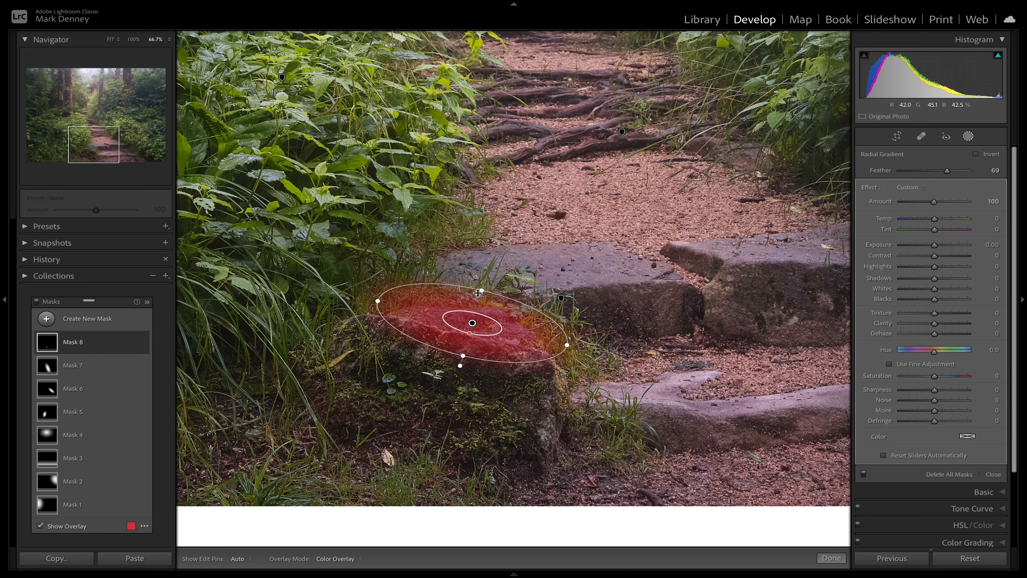
left_click_drag(480, 291, 478, 299)
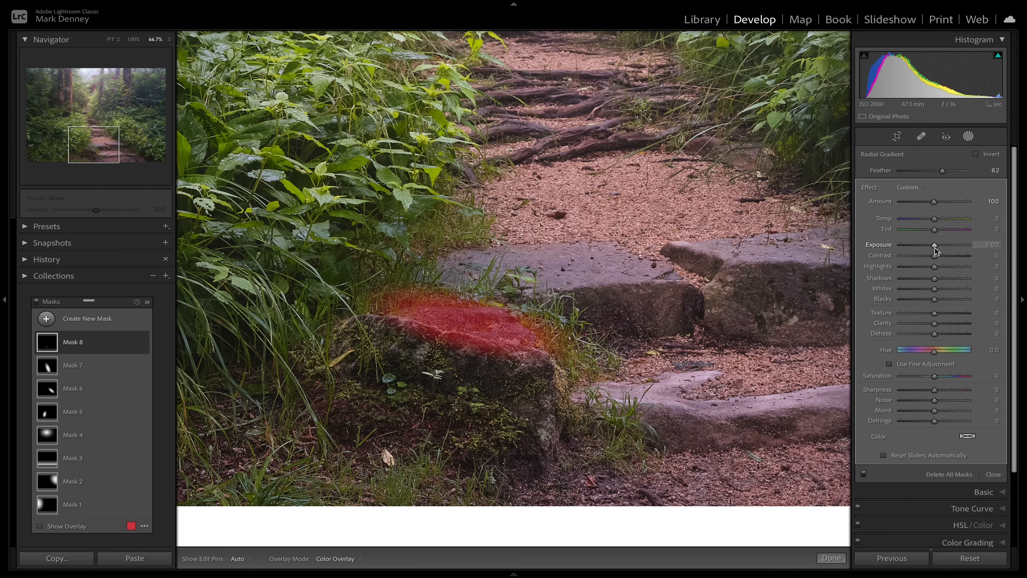
Set the foreground rock mask's Exposure to 0.47 and return the view to the whole photo.
left_click_drag(936, 249, 941, 249)
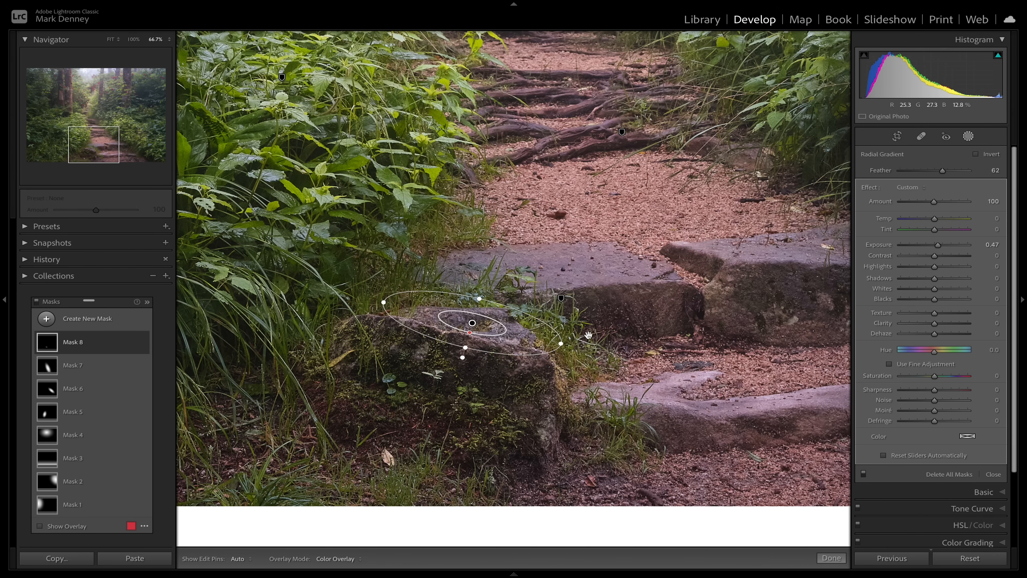
key("super+minus")
key("super+minus")
key("super+minus")
key("super+minus")
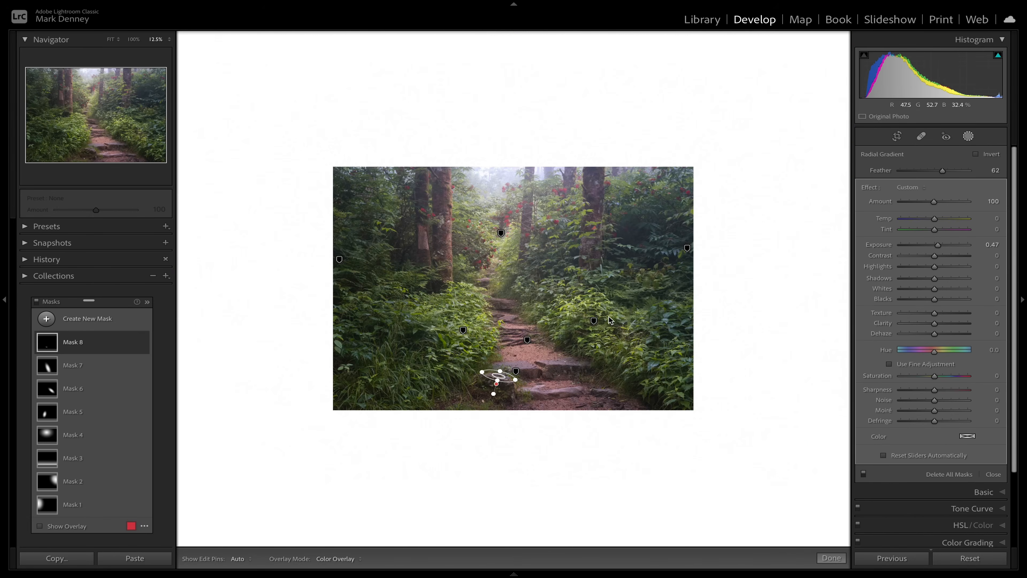
key("super+equal")
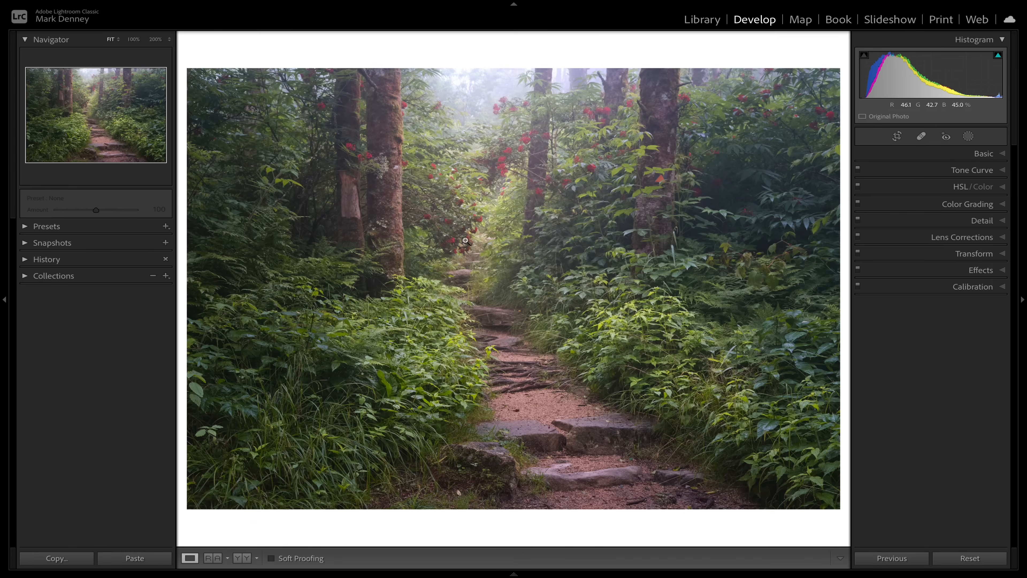
Examine the distant path and red berries up close, and compare the whole edited photo with its before version several times.
left_click(465, 240)
left_click(501, 234)
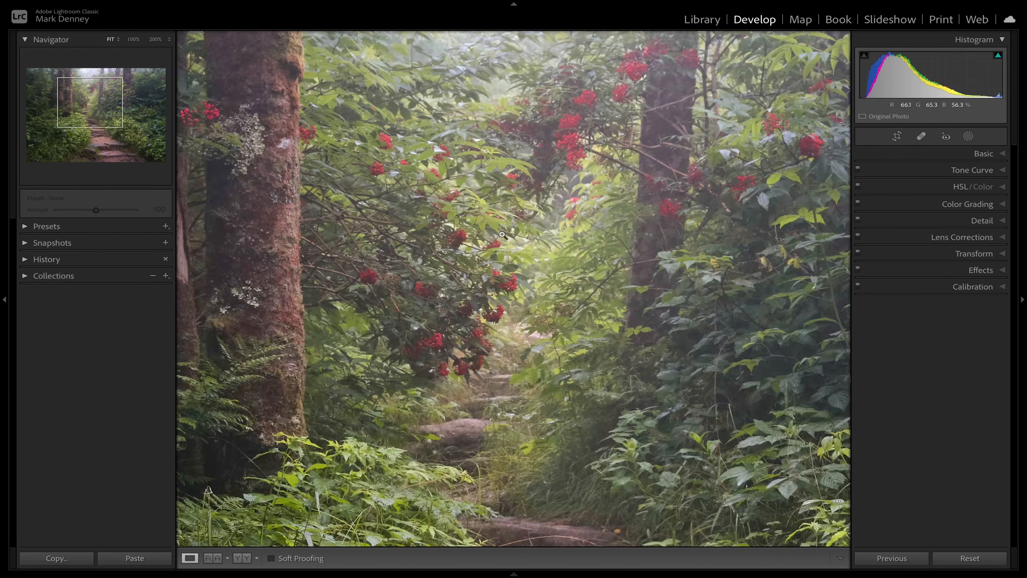
left_click(543, 480)
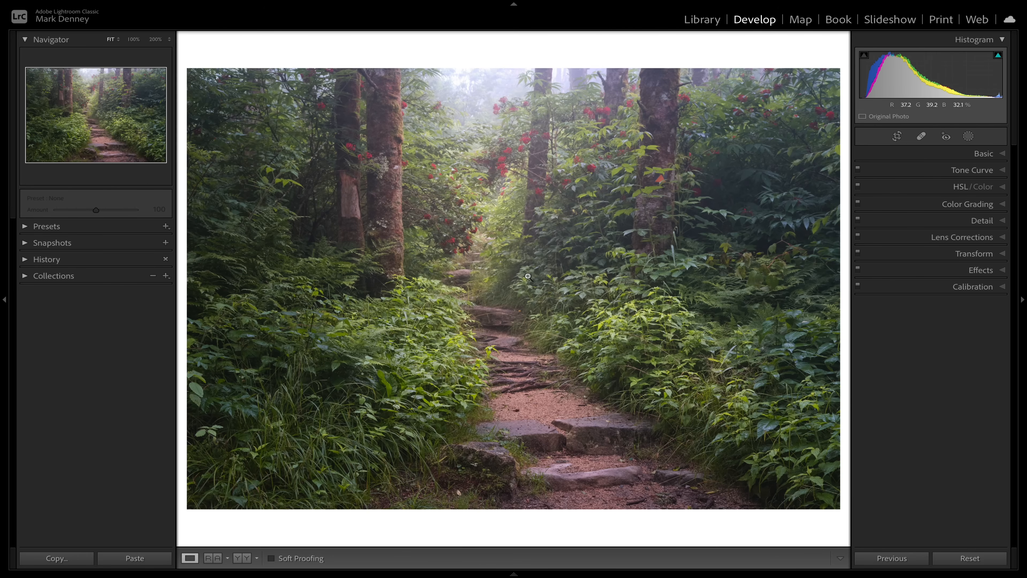
key("backslash")
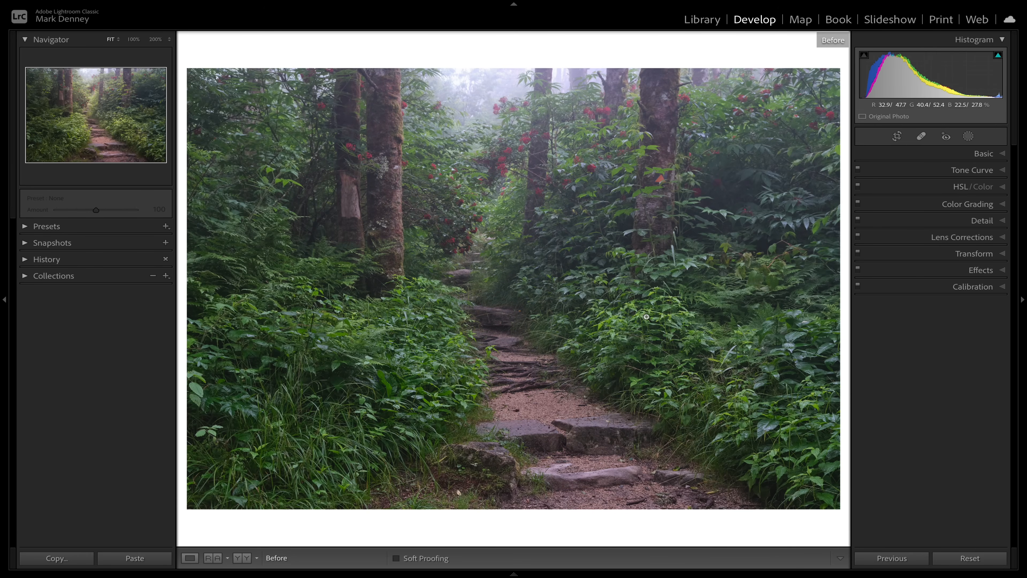
key("backslash")
key("backslash")
key("backslash")
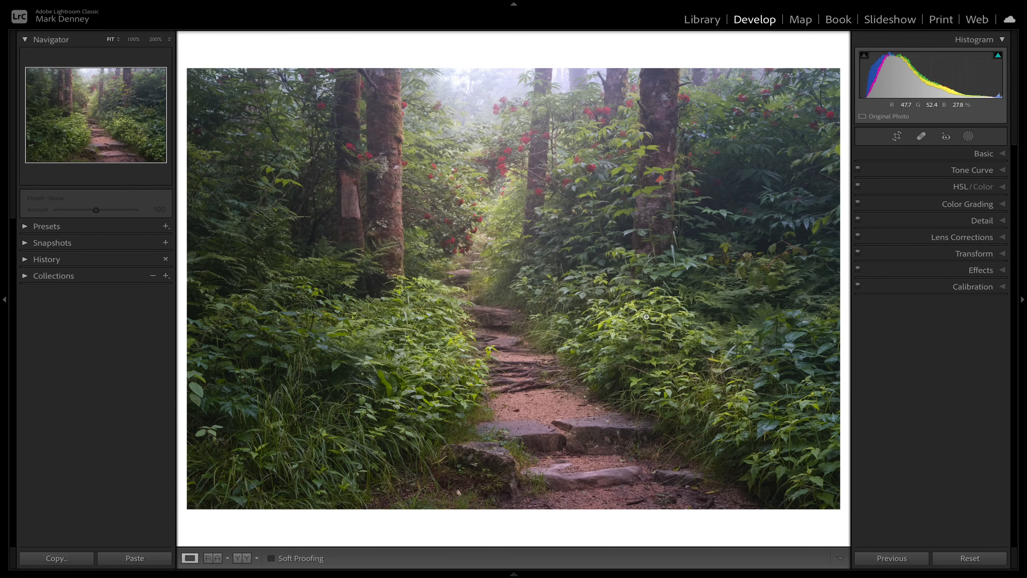
key("backslash")
key("backslash")
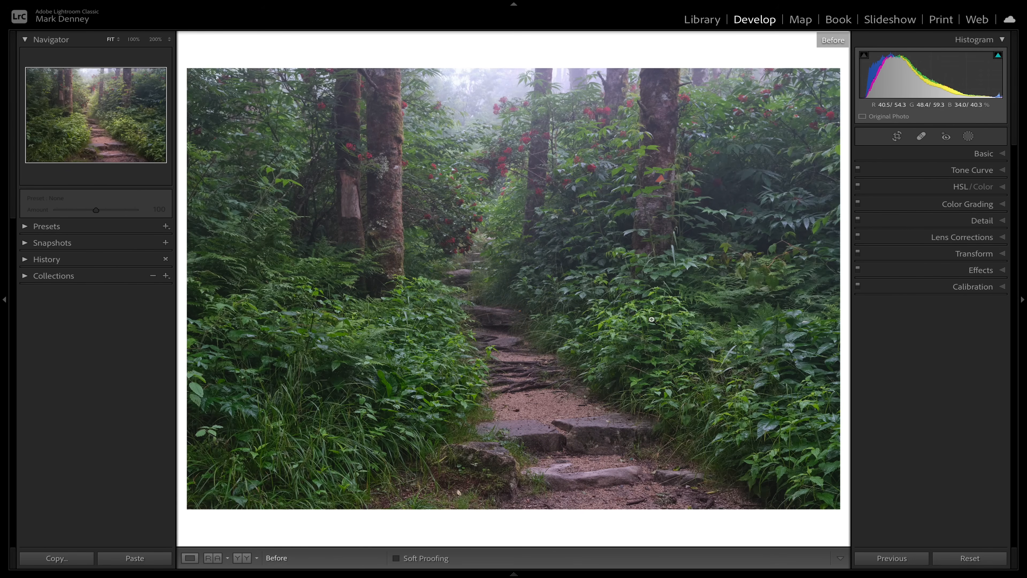
key("backslash")
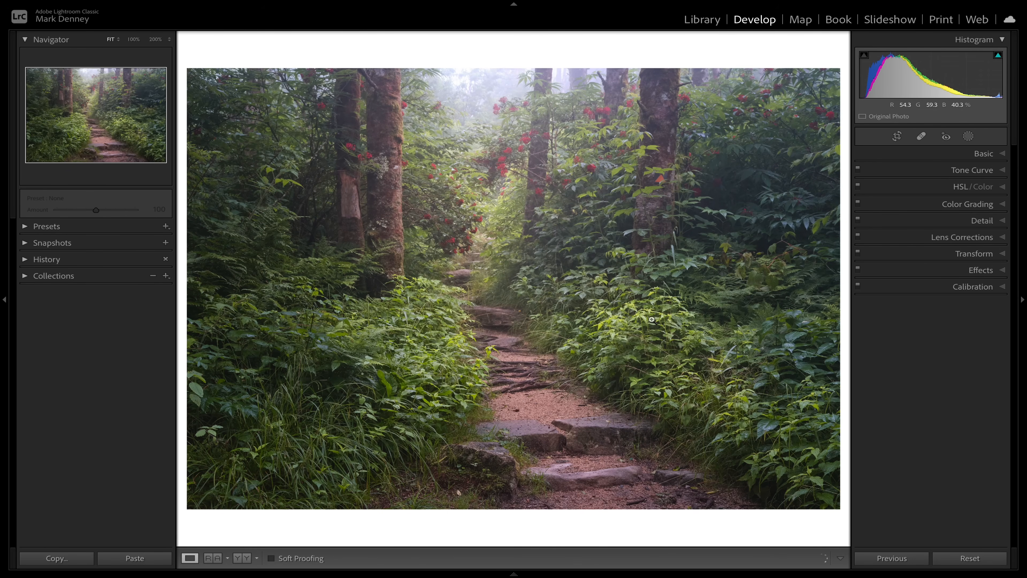